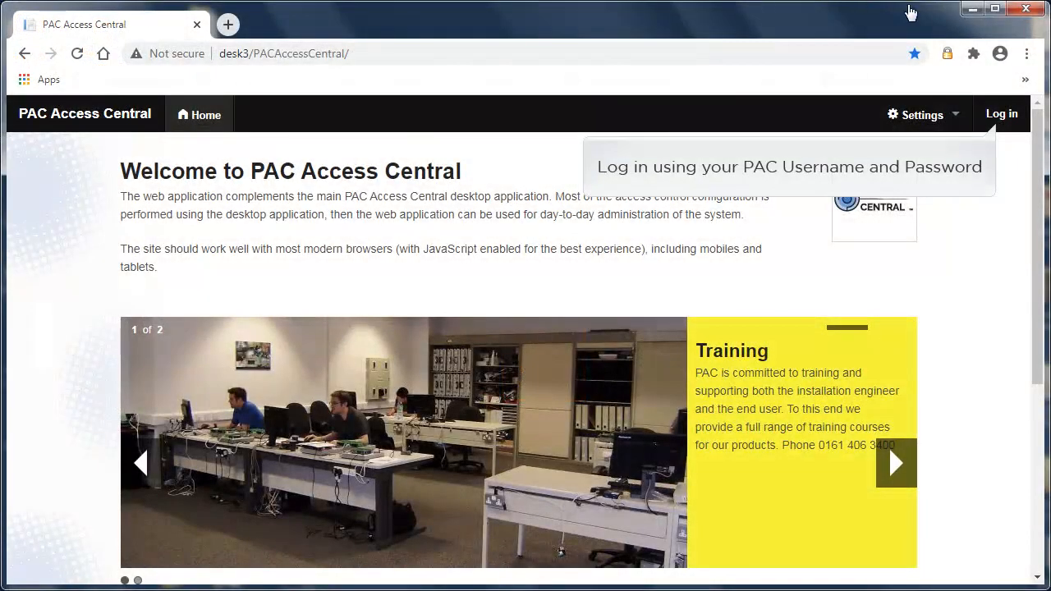
Log in to the web application with the login name Installer and the account password
{"action": "left_click", "coordinate": [998, 115]}
{"action": "type", "text": "Installer"}
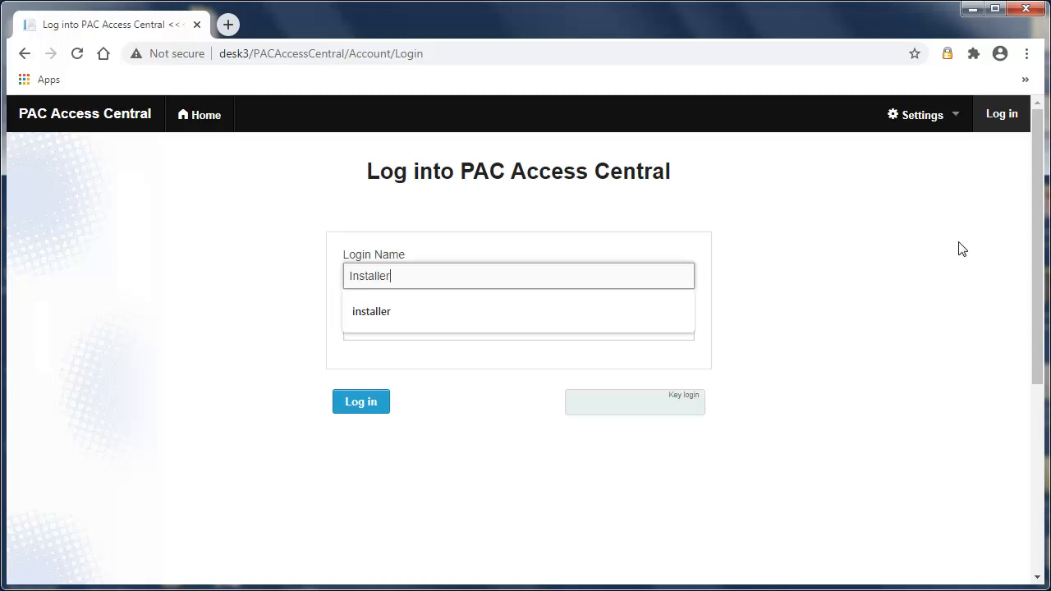
{"action": "key", "text": "Tab"}
{"action": "type", "text": "******"}
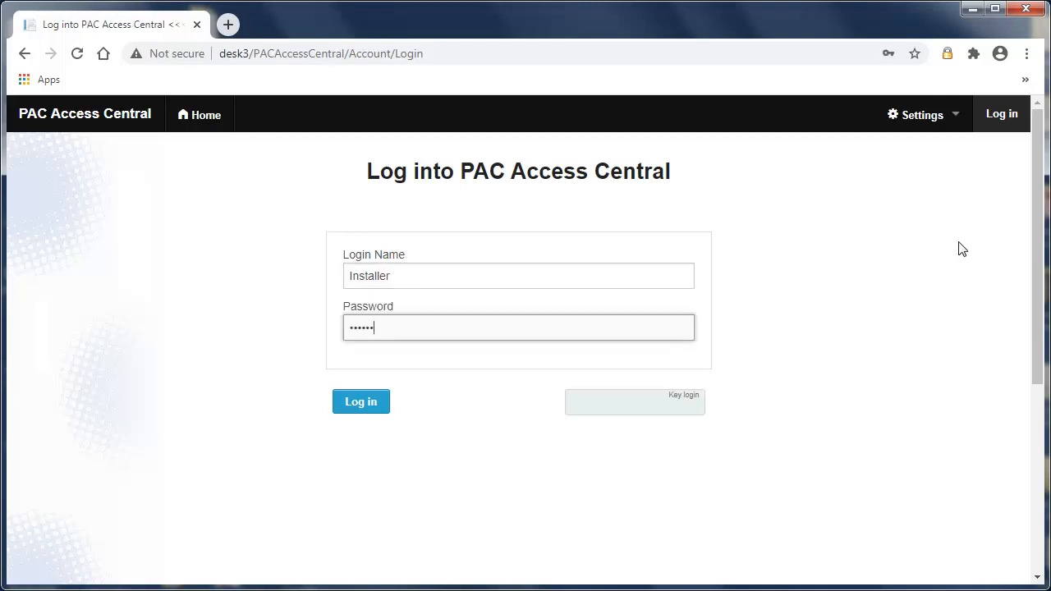
{"action": "key", "text": "Return"}
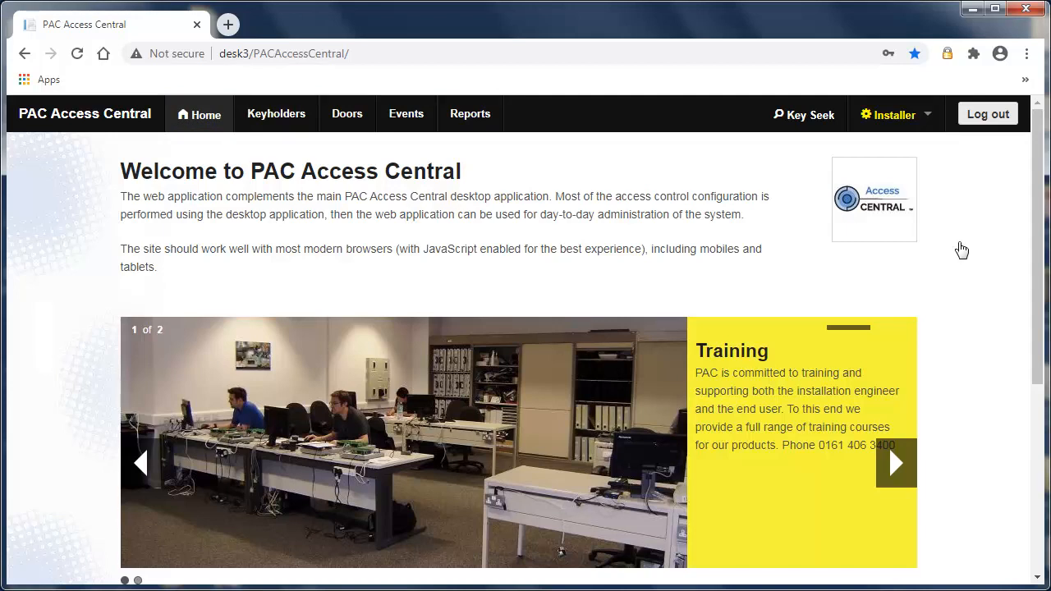
Filter the keyholders by last name "one", view the matching keyholder's record and return to the keyholder list
{"action": "left_click", "coordinate": [276, 115]}
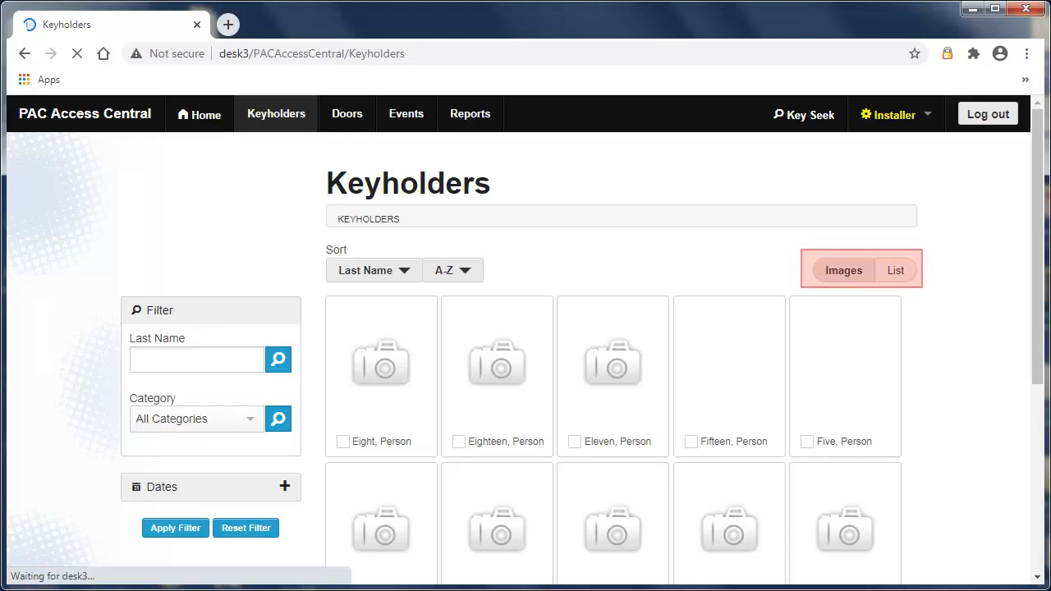
{"action": "scroll", "coordinate": [526, 329], "scroll_direction": "down", "scroll_amount": 3}
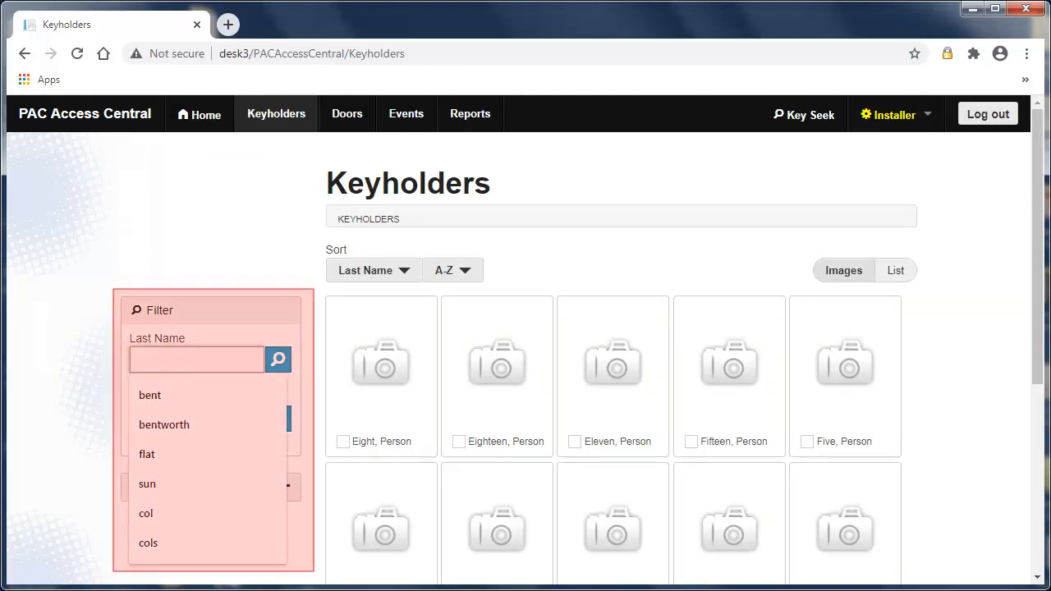
{"action": "type", "text": "one"}
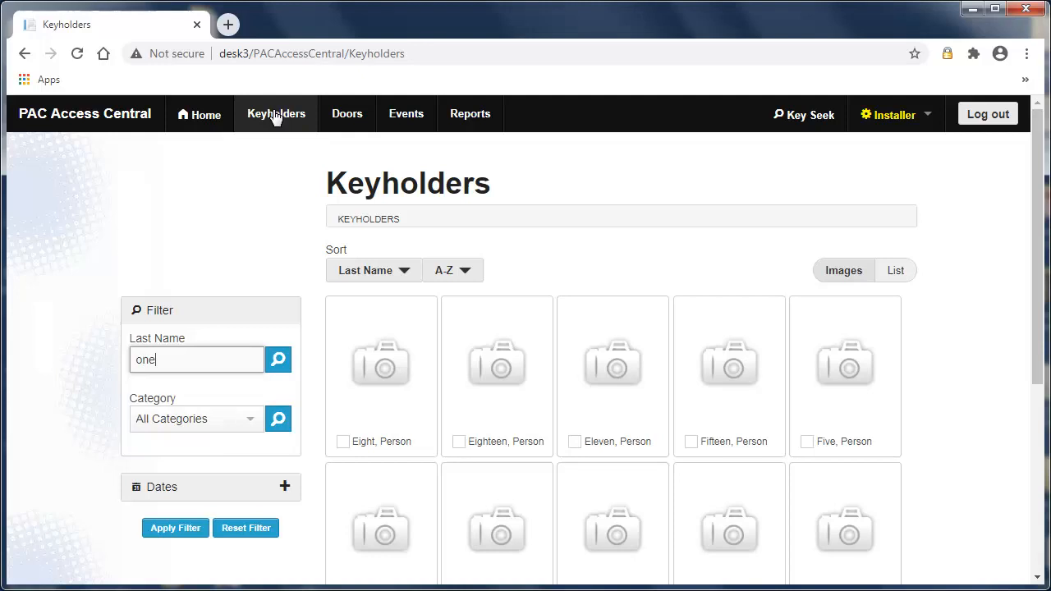
{"action": "left_click", "coordinate": [278, 359]}
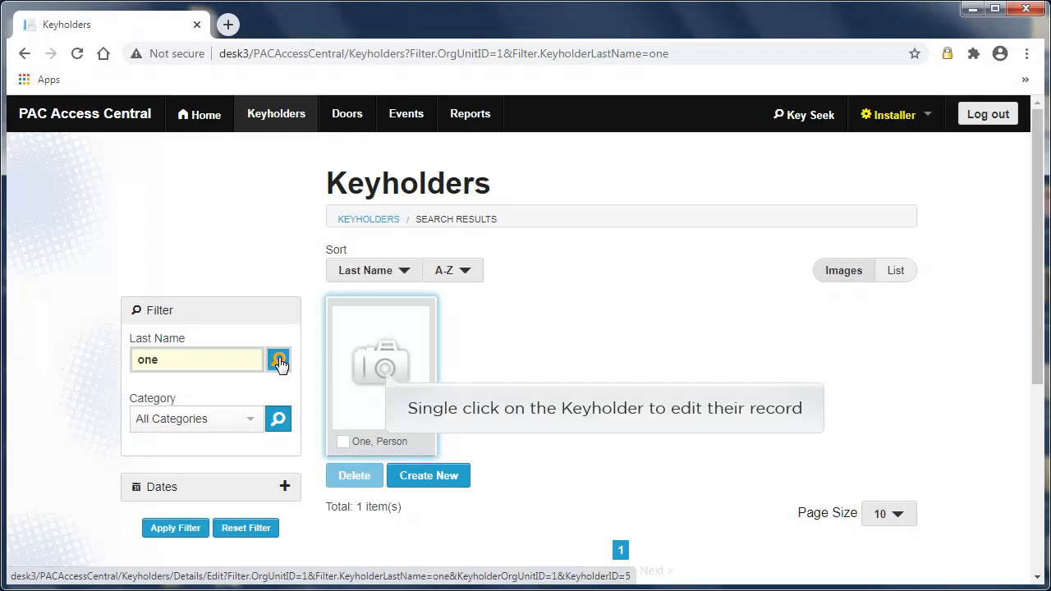
{"action": "left_click", "coordinate": [397, 349]}
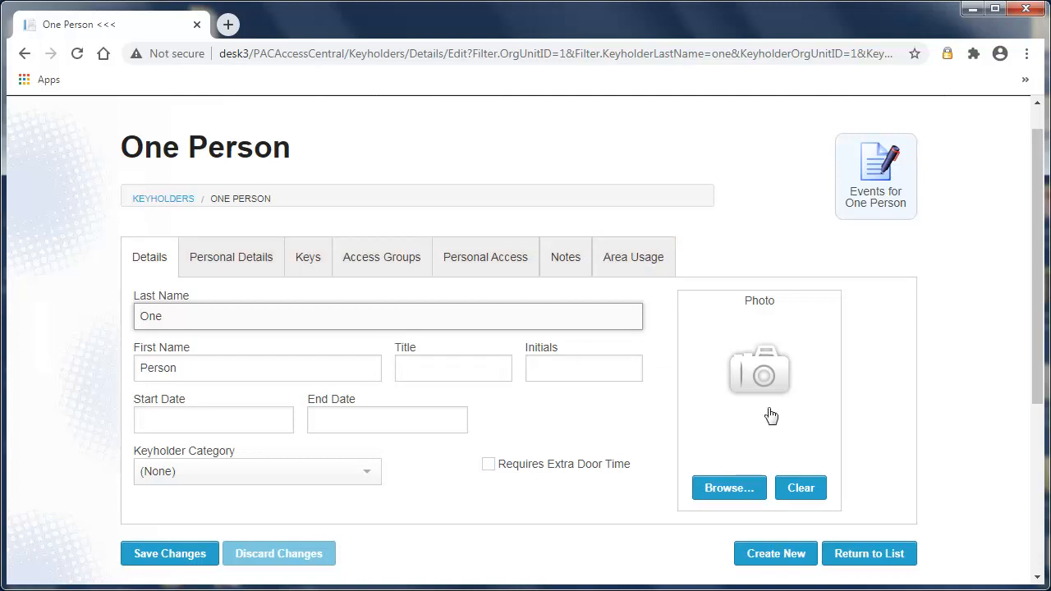
{"action": "left_click", "coordinate": [857, 555]}
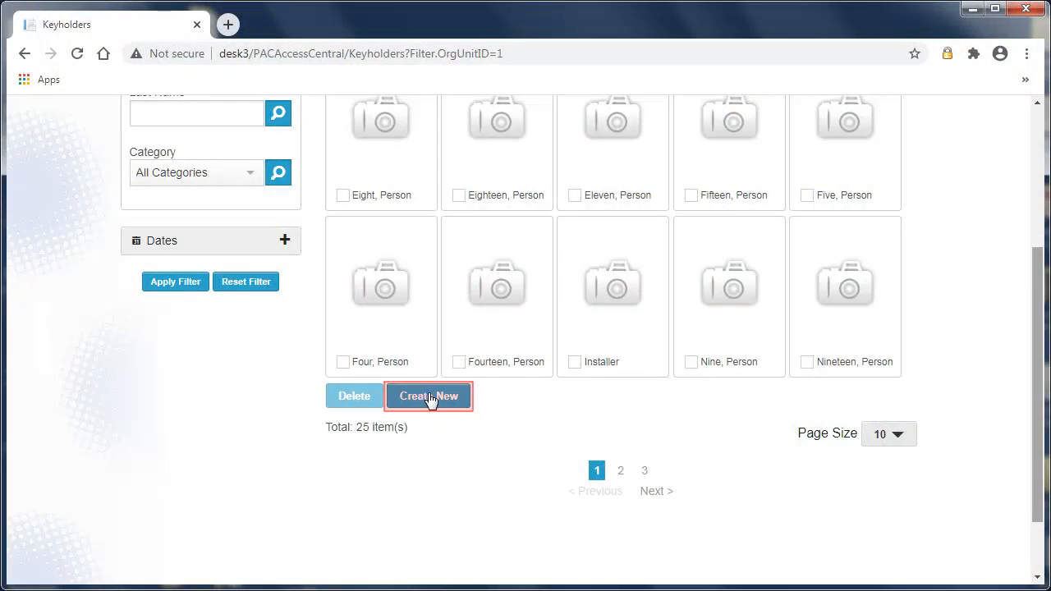
Create a new keyholder with last name "Example", first name "Mister" and the keyholder category Staff
{"action": "left_click", "coordinate": [429, 397]}
{"action": "type", "text": "Example"}
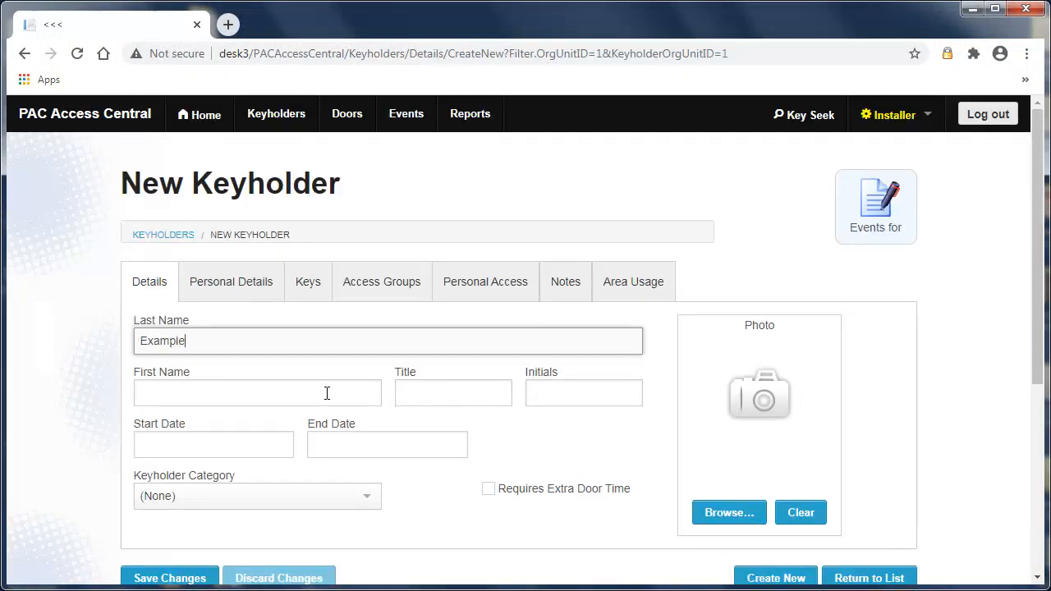
{"action": "left_click", "coordinate": [153, 396]}
{"action": "type", "text": "Mister"}
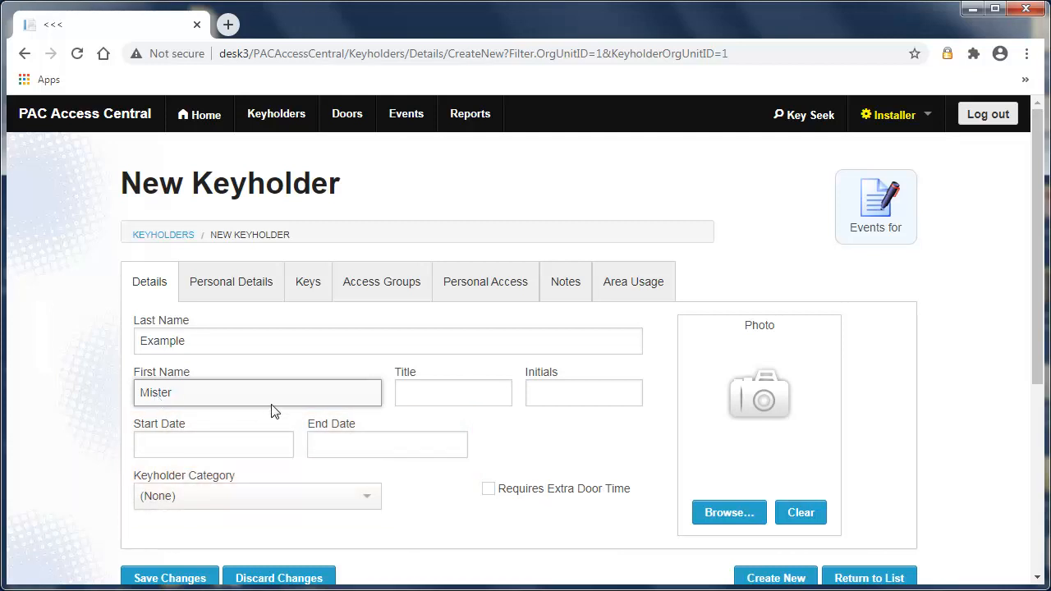
{"action": "left_click", "coordinate": [367, 498]}
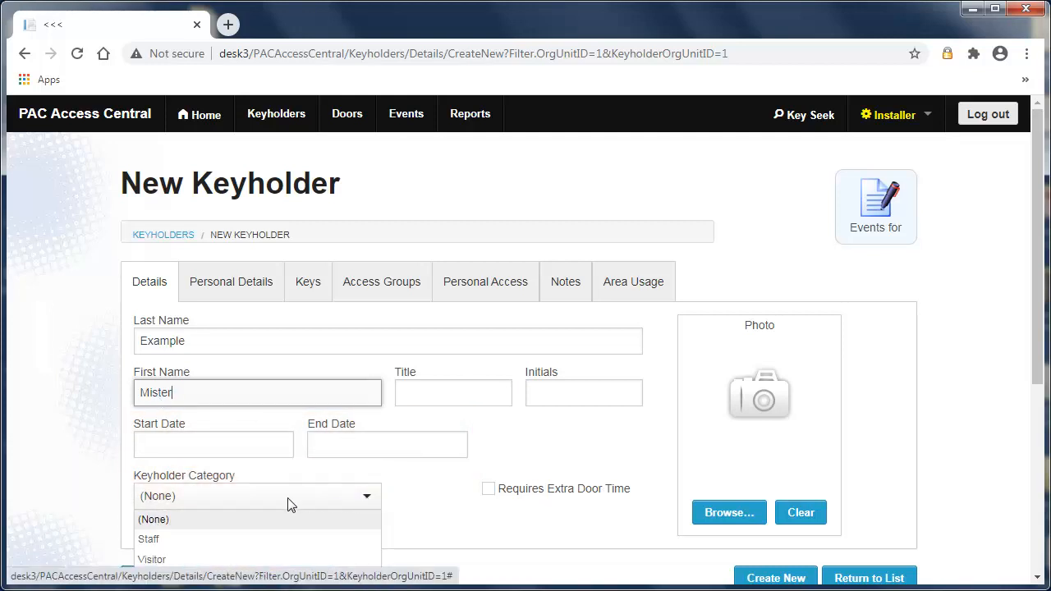
{"action": "left_click", "coordinate": [154, 540]}
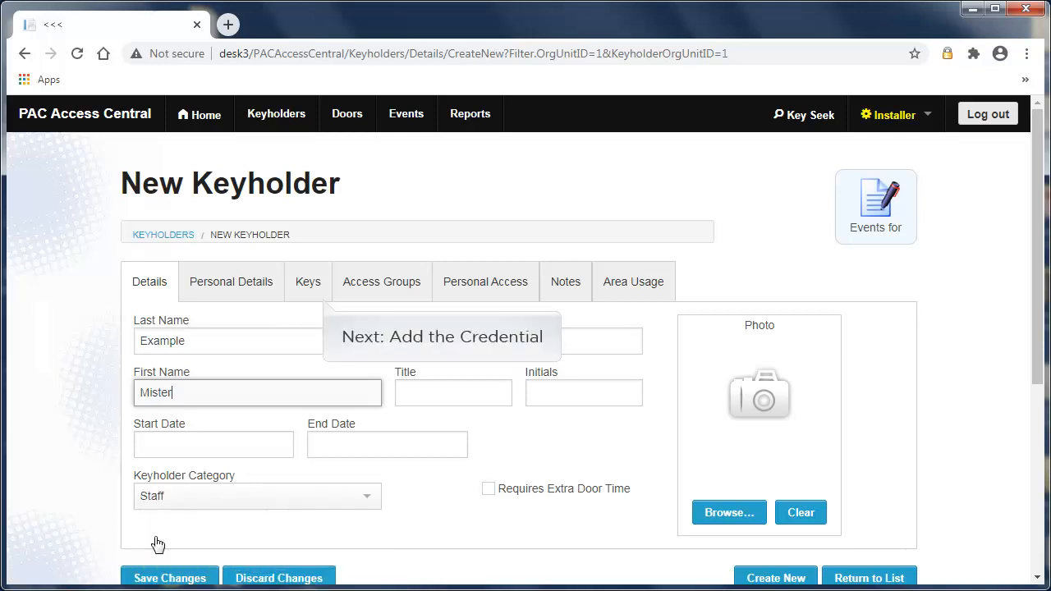
Add a key to the new keyholder and fill in its key code from the presented credential
{"action": "left_click", "coordinate": [312, 288]}
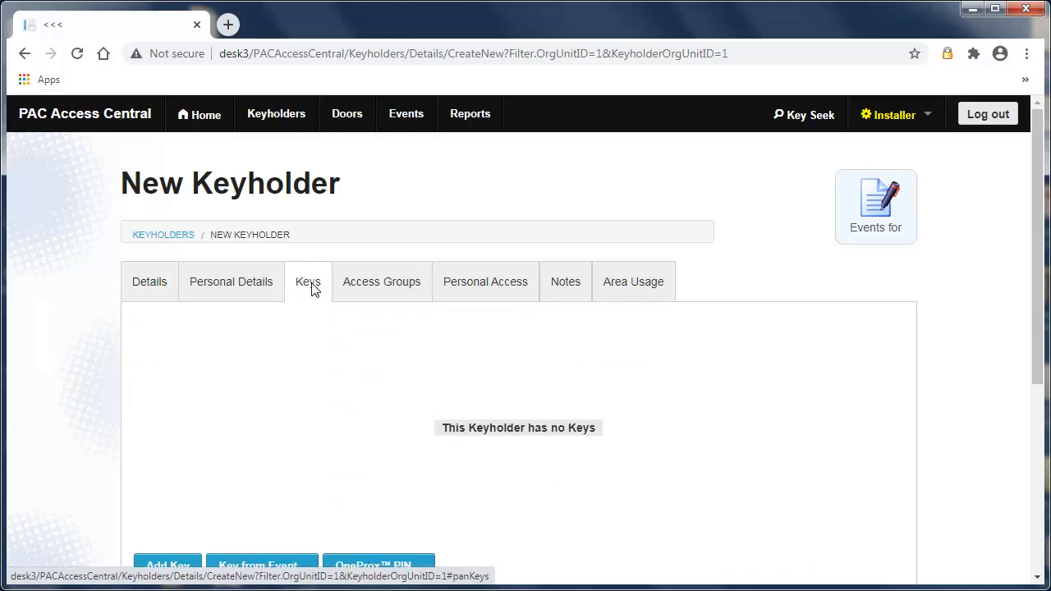
{"action": "left_click_drag", "start_coordinate": [1040, 348], "coordinate": [1041, 371]}
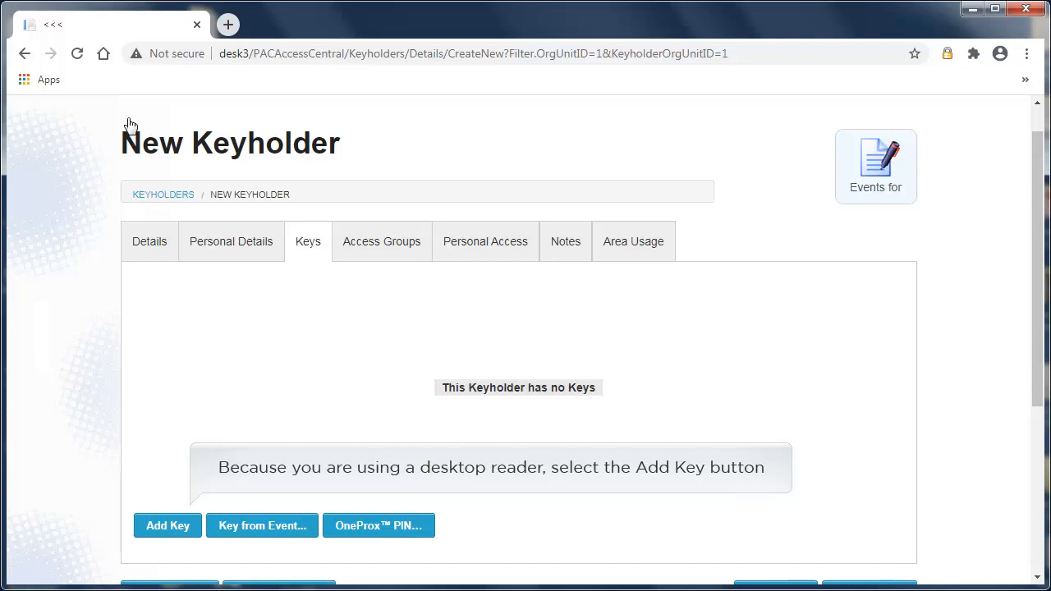
{"action": "left_click", "coordinate": [168, 526]}
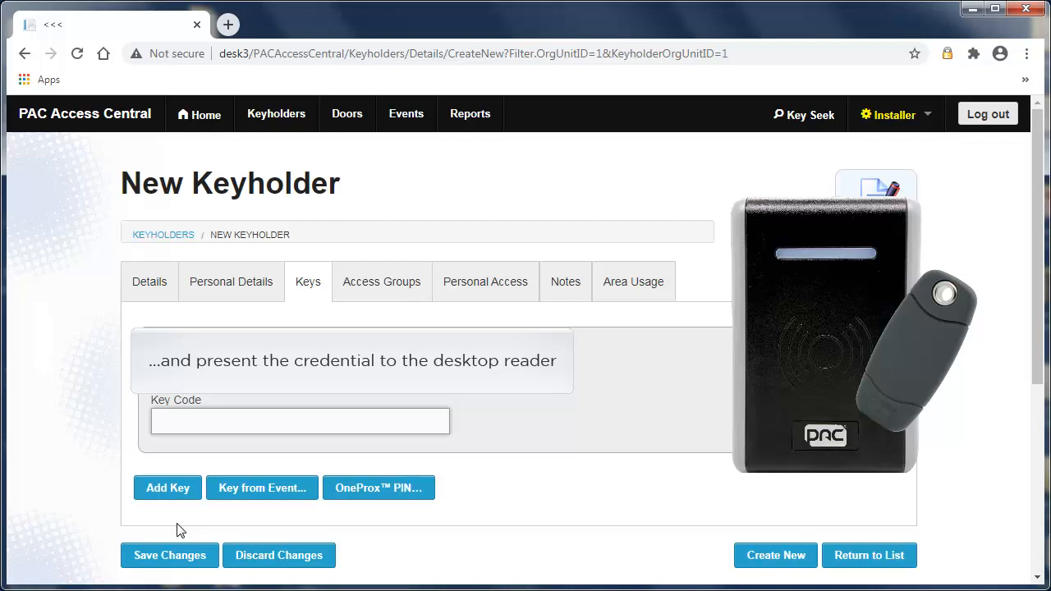
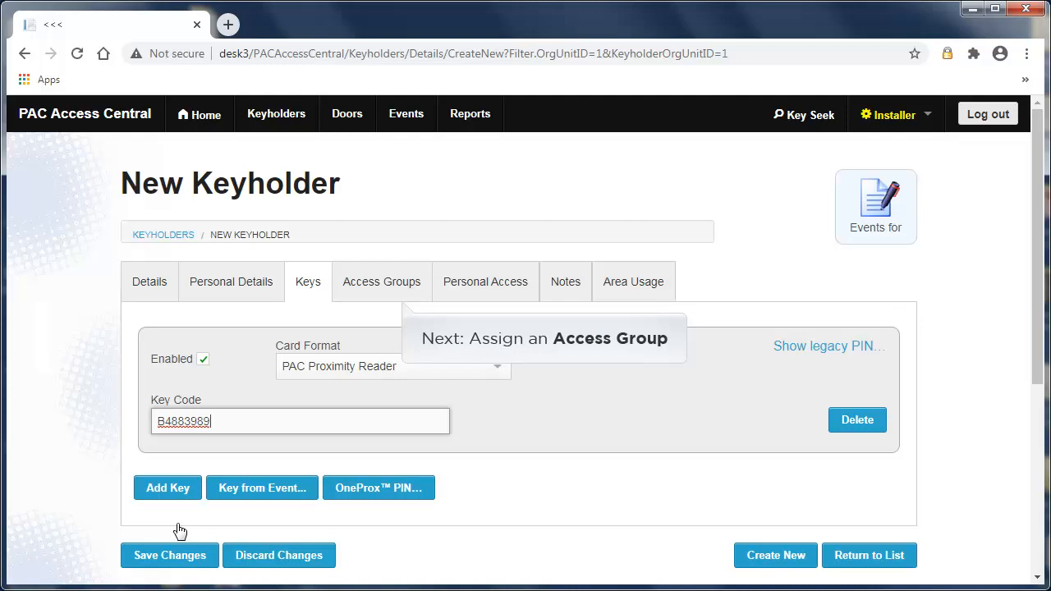
Assign the Office Staff access group to the new keyholder and save the record
{"action": "left_click", "coordinate": [390, 293]}
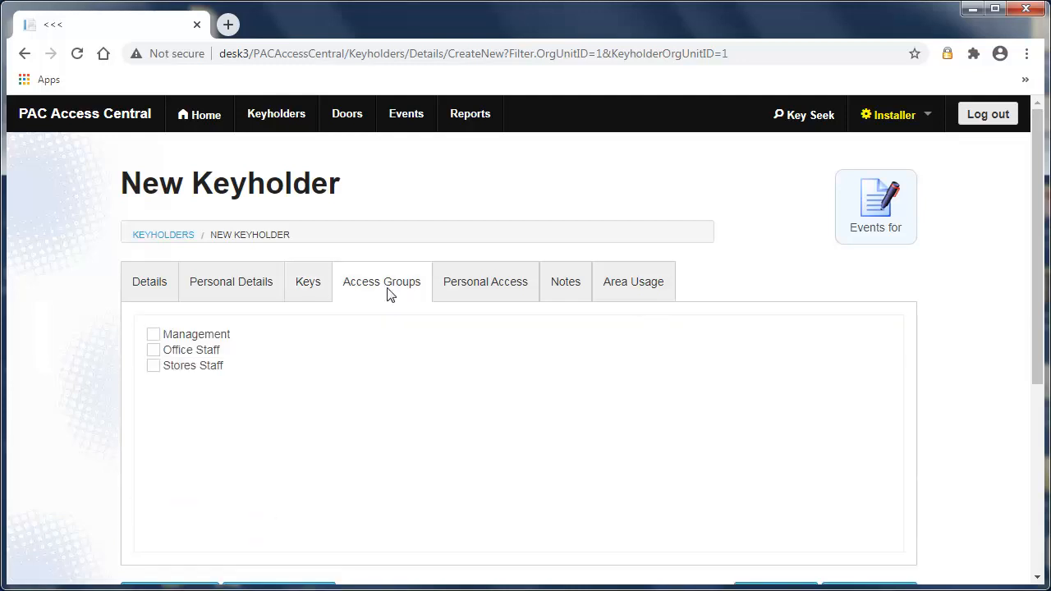
{"action": "left_click", "coordinate": [154, 353]}
{"action": "left_click_drag", "start_coordinate": [1038, 363], "coordinate": [1038, 402]}
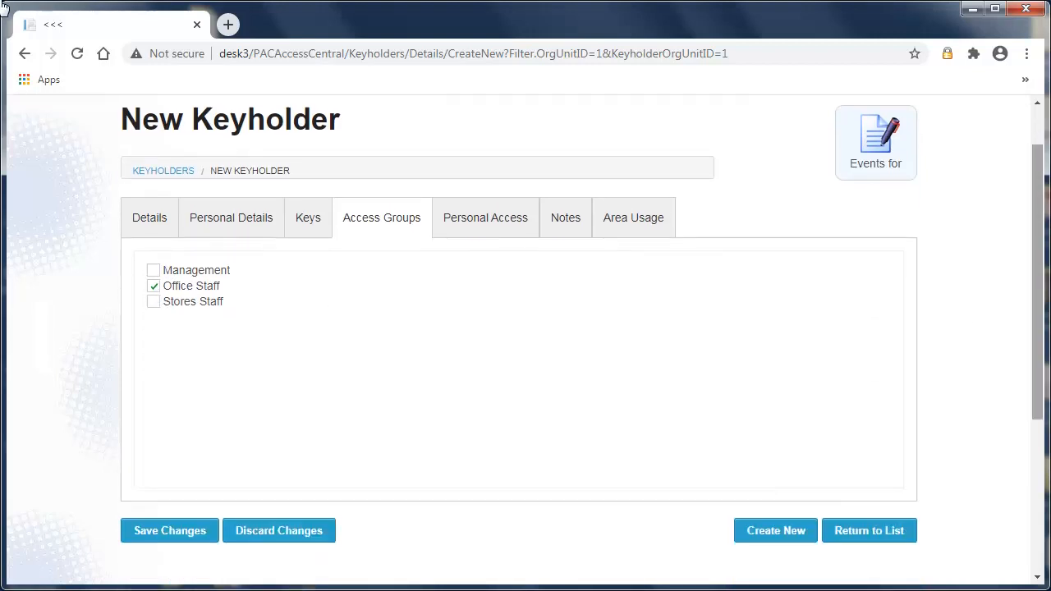
{"action": "left_click", "coordinate": [162, 534]}
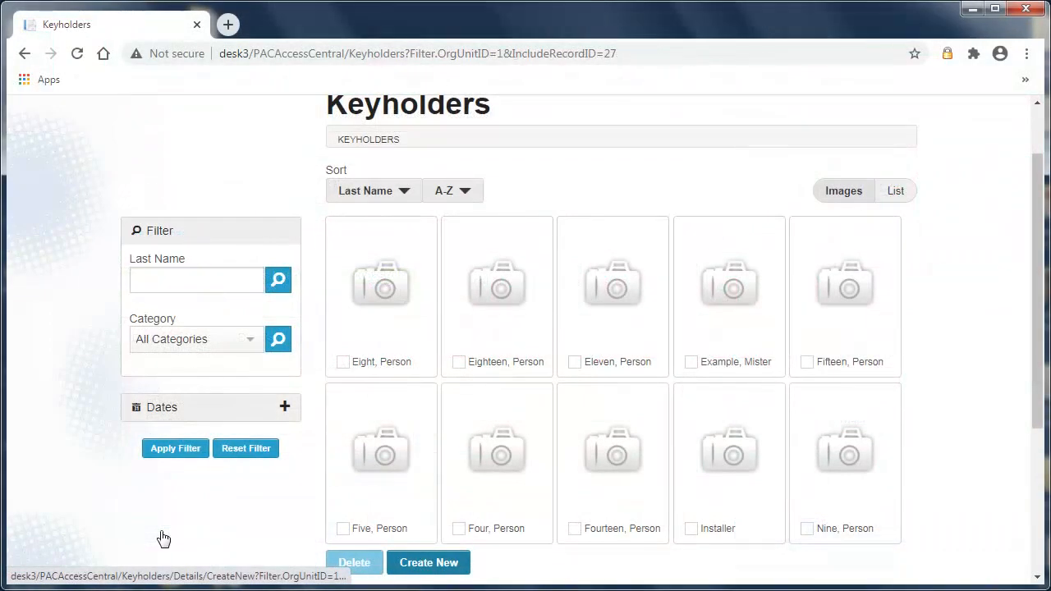
Create another new keyholder with last name "Example2" and first name "Ms"
{"action": "left_click", "coordinate": [410, 565]}
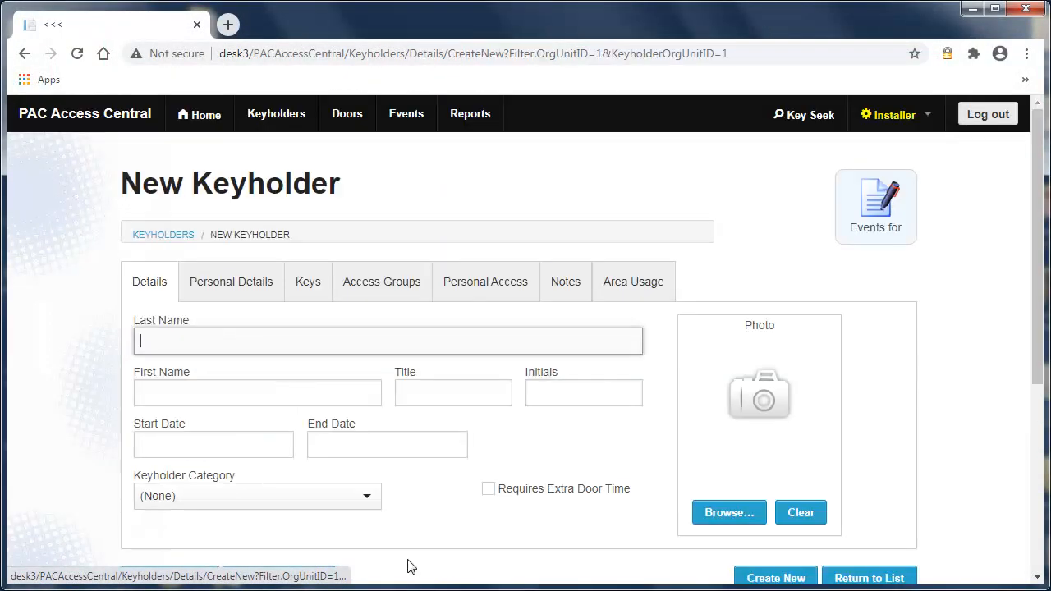
{"action": "type", "text": "Example2"}
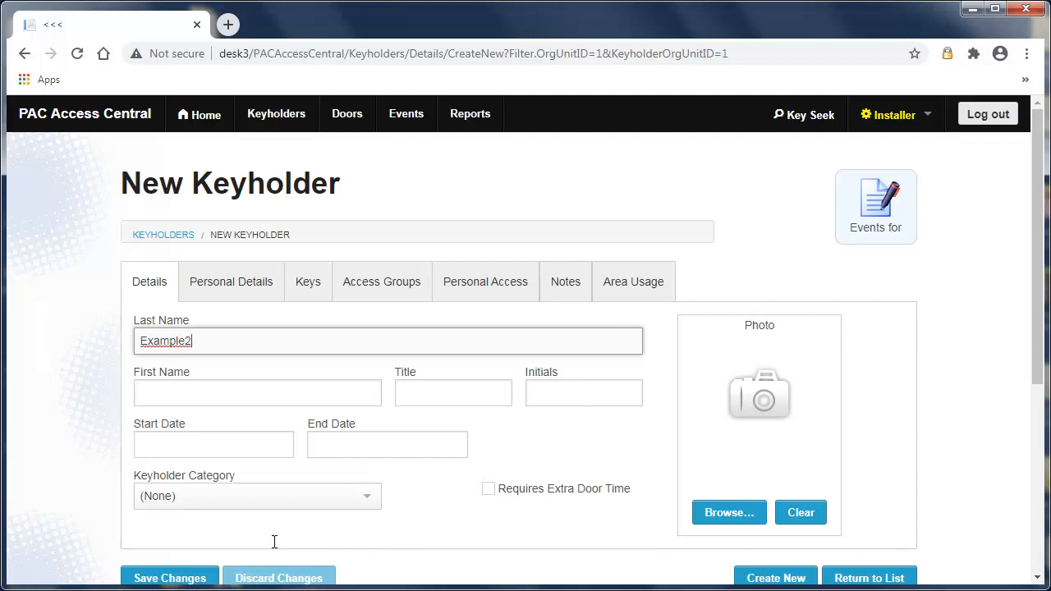
{"action": "left_click", "coordinate": [167, 401]}
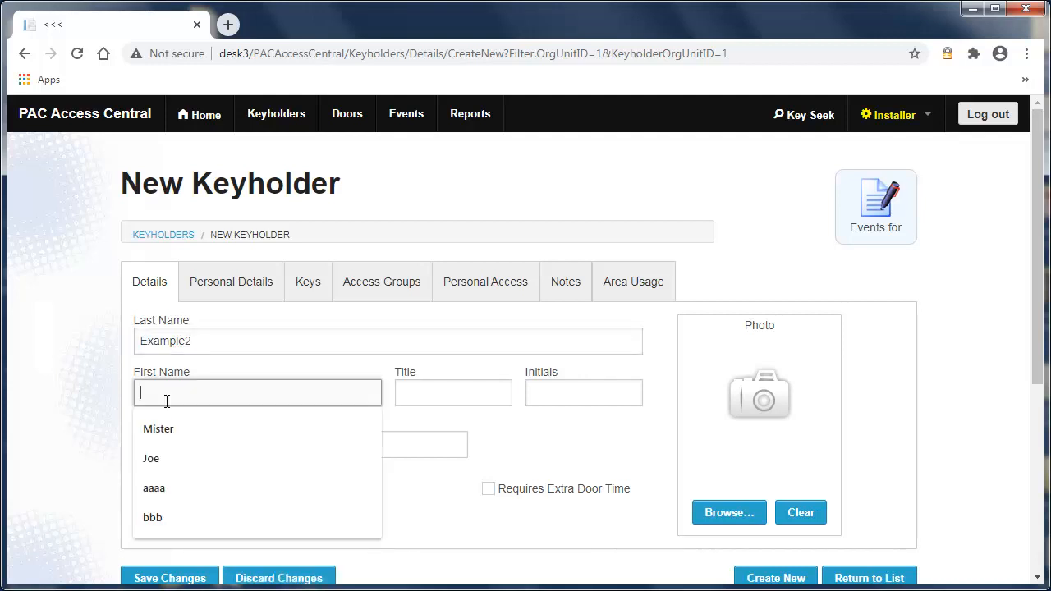
{"action": "type", "text": "Ms"}
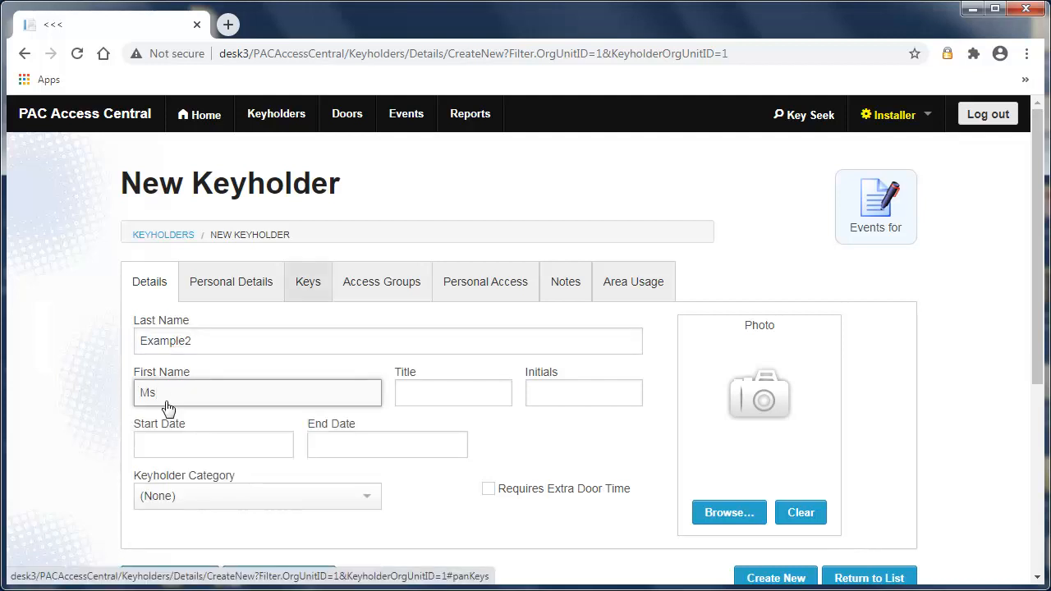
Add a key to the new keyholder from the unknown key event at Front Door (1)
{"action": "left_click", "coordinate": [316, 291]}
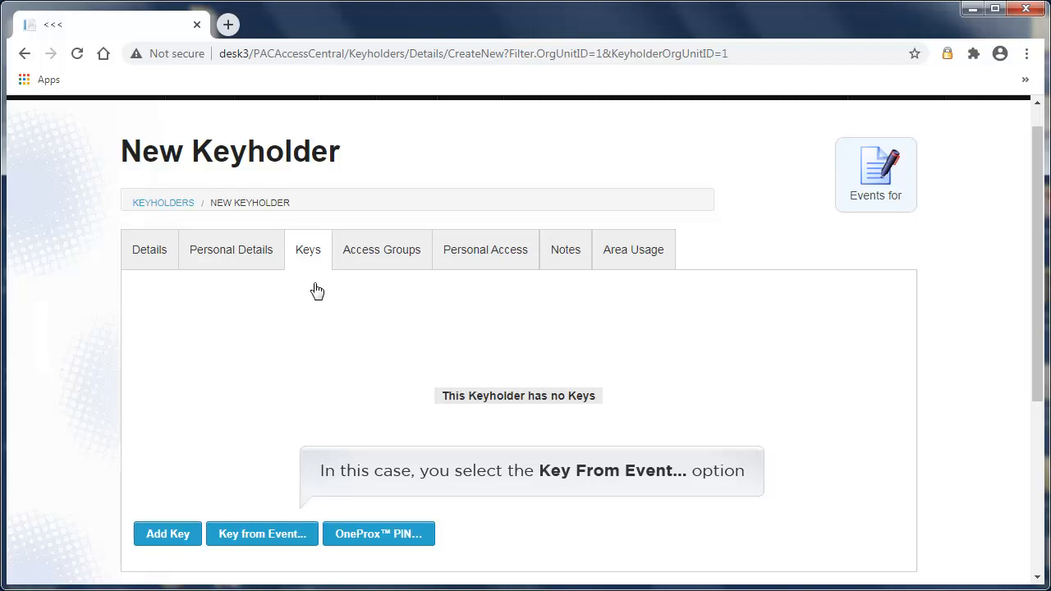
{"action": "left_click", "coordinate": [282, 536]}
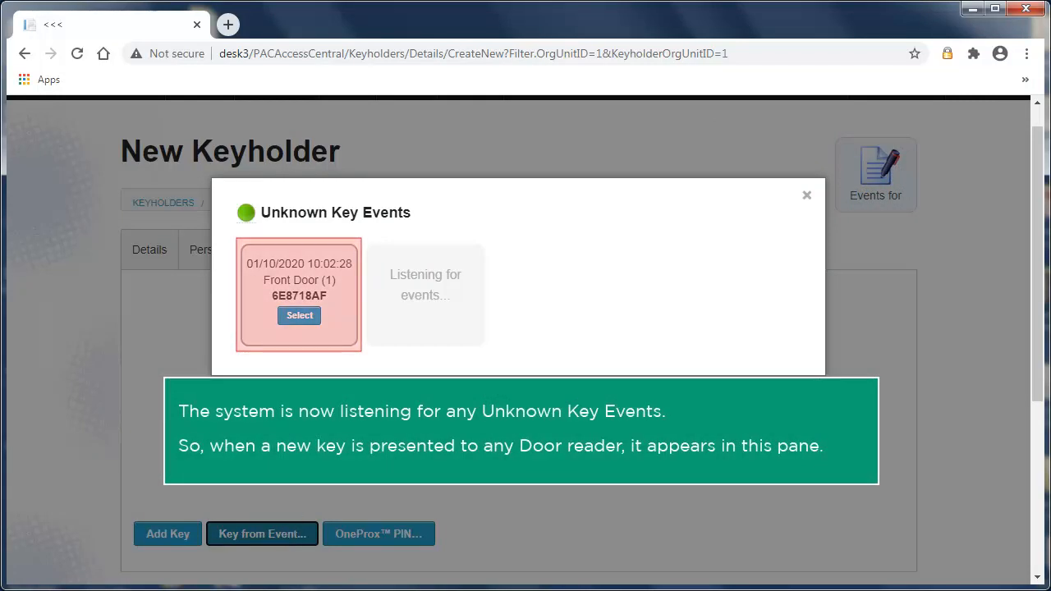
{"action": "left_click", "coordinate": [299, 316]}
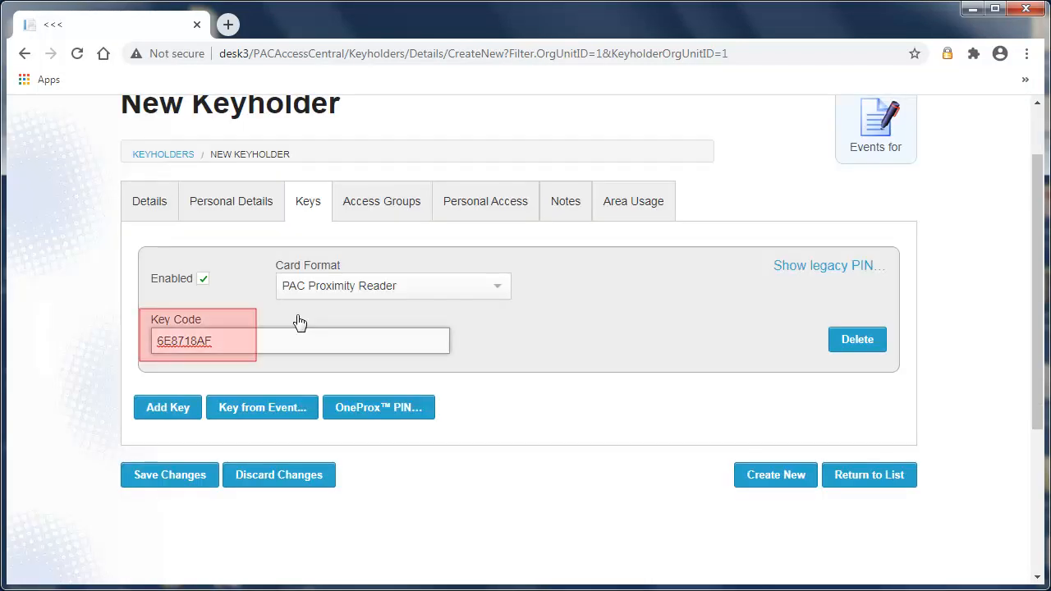
Give the second new keyholder the Stores Staff access group and save the record
{"action": "left_click", "coordinate": [369, 210]}
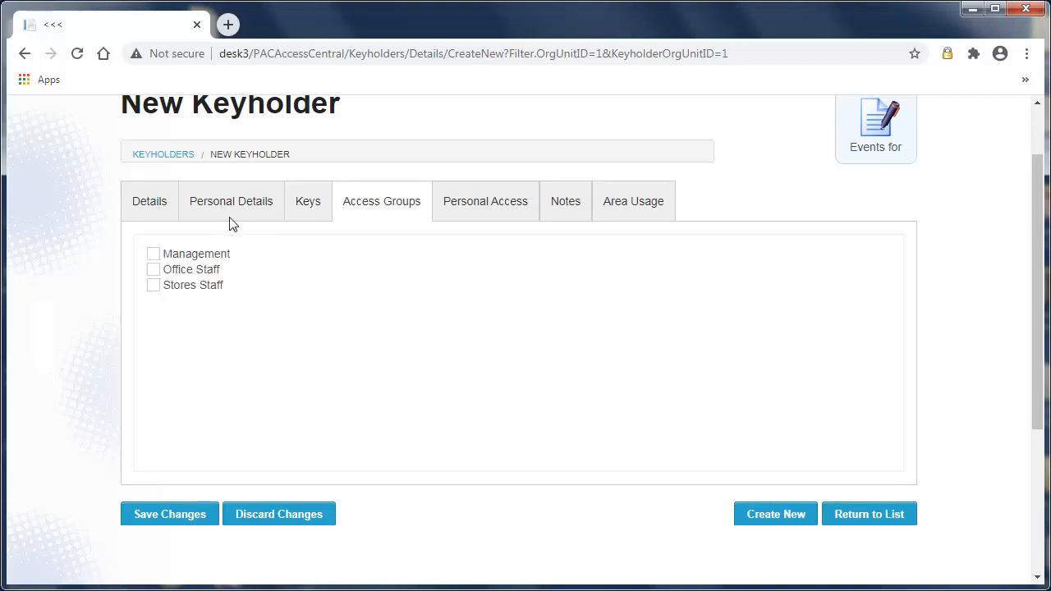
{"action": "left_click", "coordinate": [155, 286]}
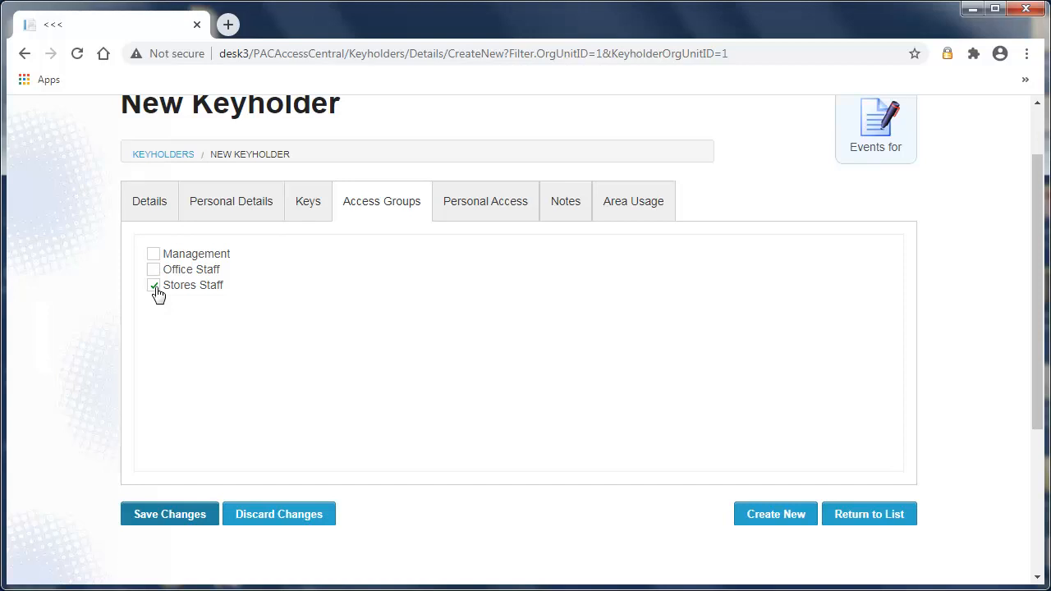
{"action": "left_click", "coordinate": [139, 520]}
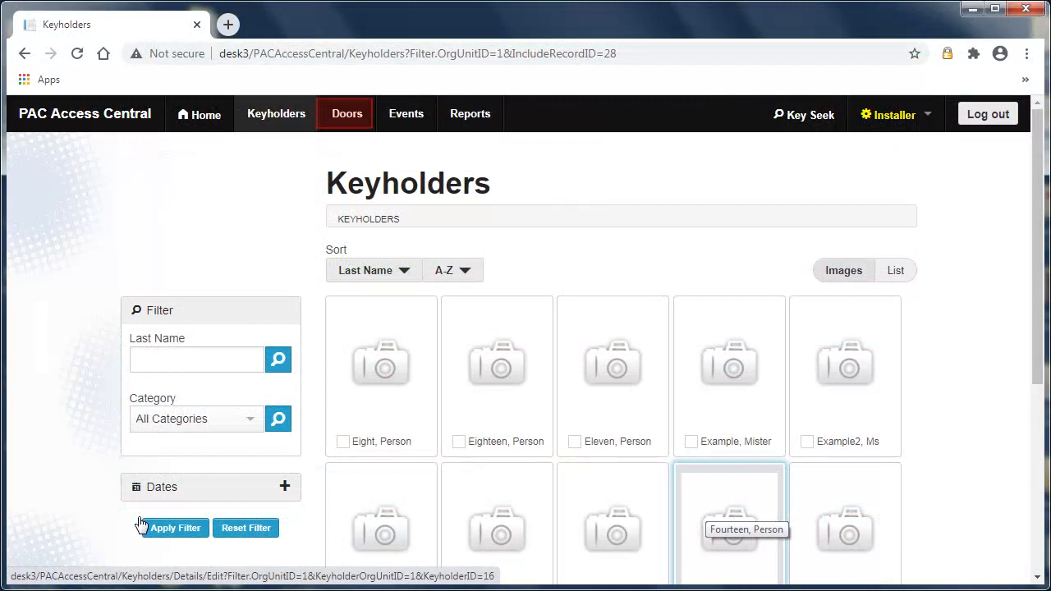
Send the Front Door a command to open indefinitely
{"action": "left_click", "coordinate": [349, 117]}
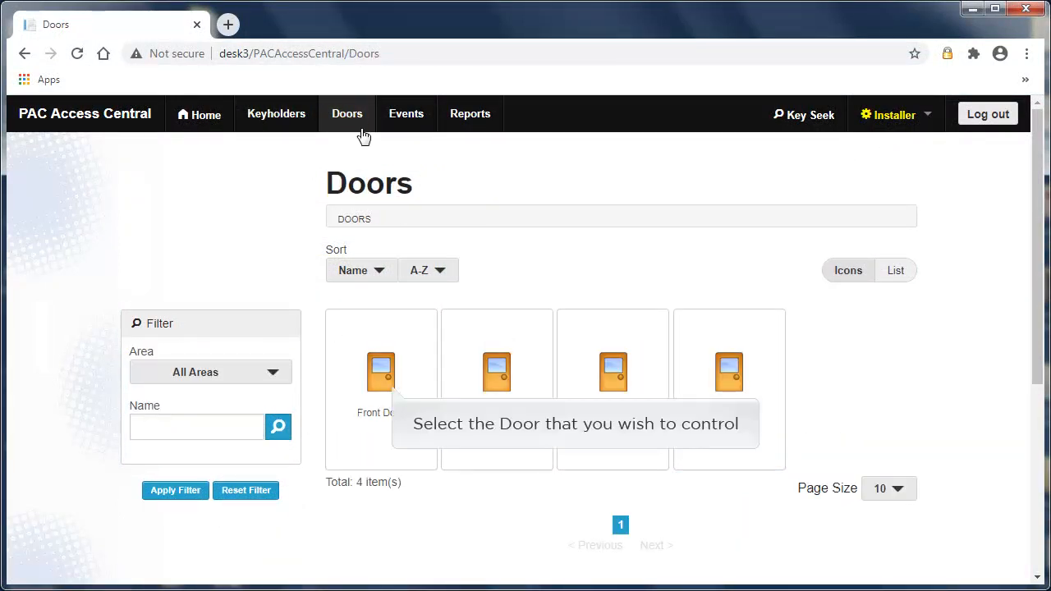
{"action": "left_click", "coordinate": [379, 383]}
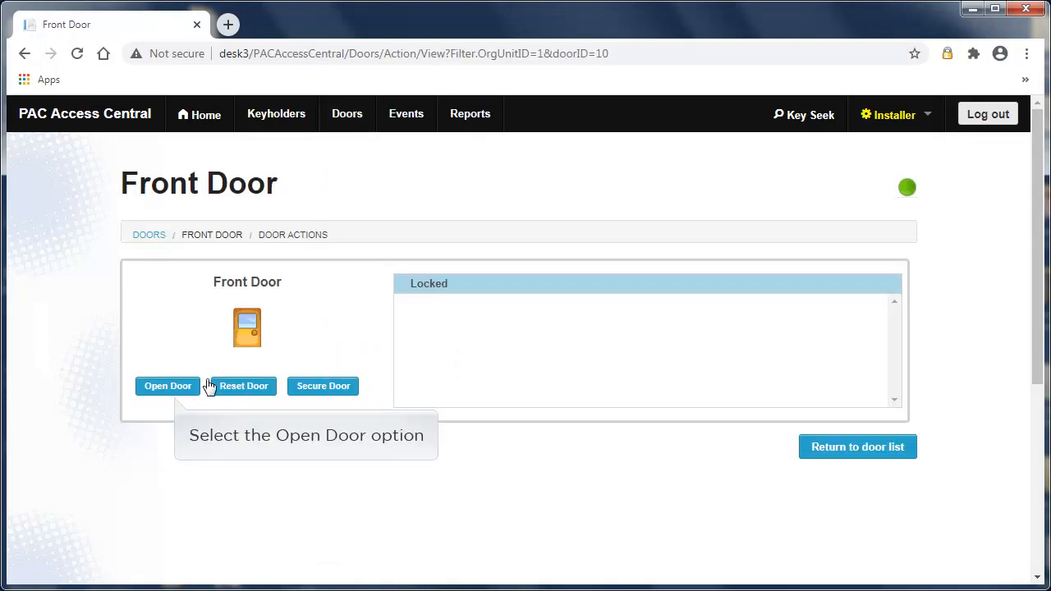
{"action": "left_click", "coordinate": [157, 391]}
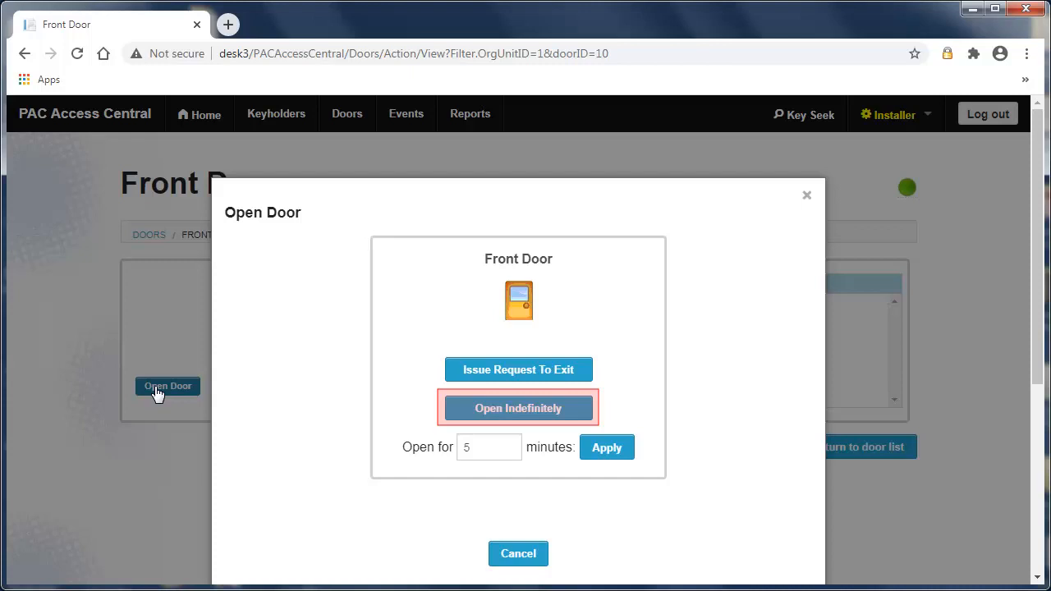
{"action": "left_click", "coordinate": [508, 409]}
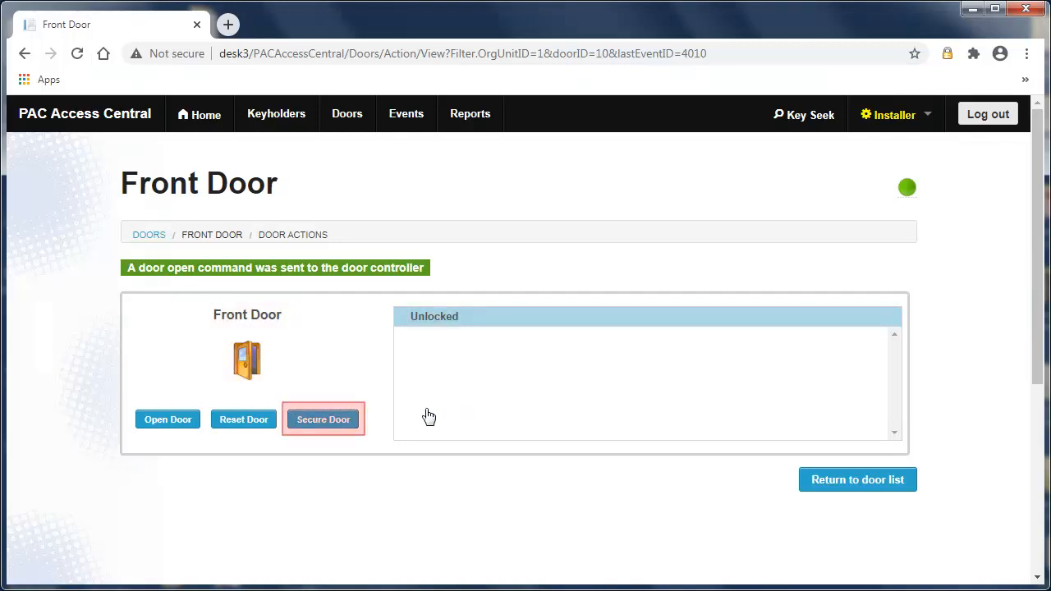
Secure the Front Door for keyholder access only, and open the event viewer
{"action": "left_click", "coordinate": [325, 422]}
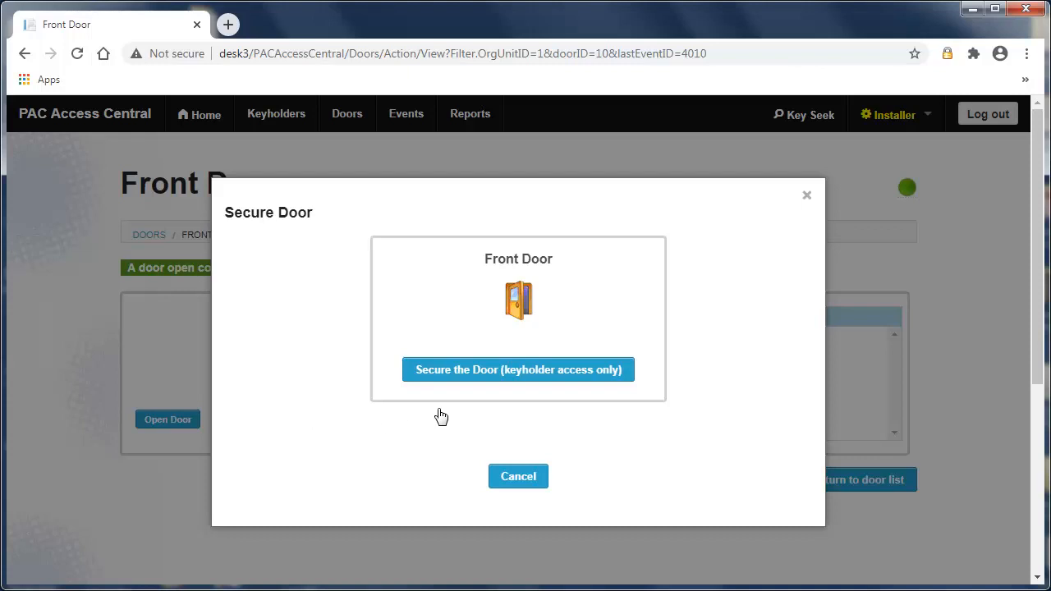
{"action": "left_click", "coordinate": [491, 374]}
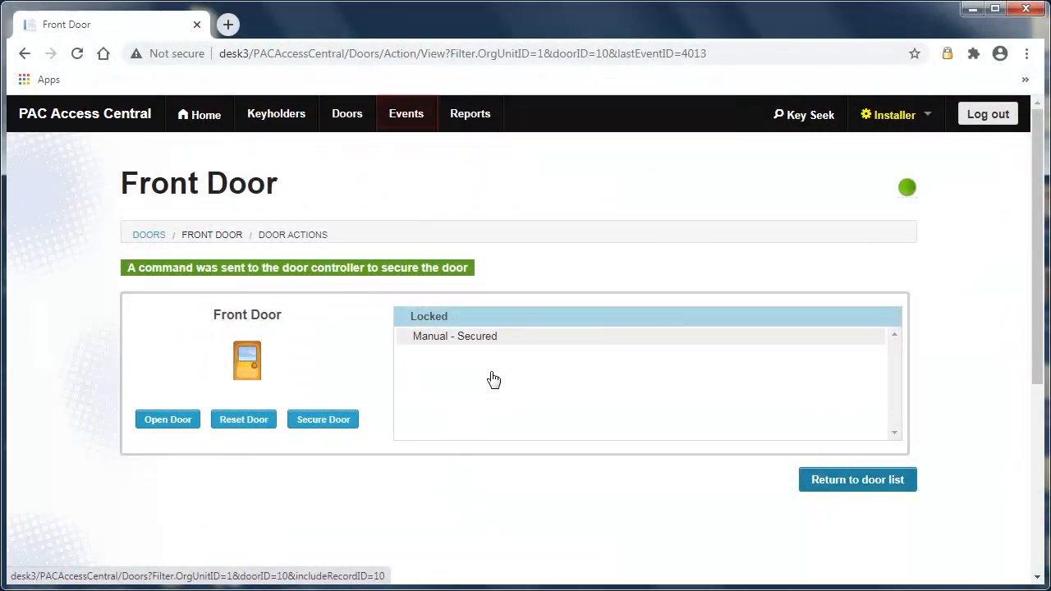
{"action": "left_click", "coordinate": [415, 121]}
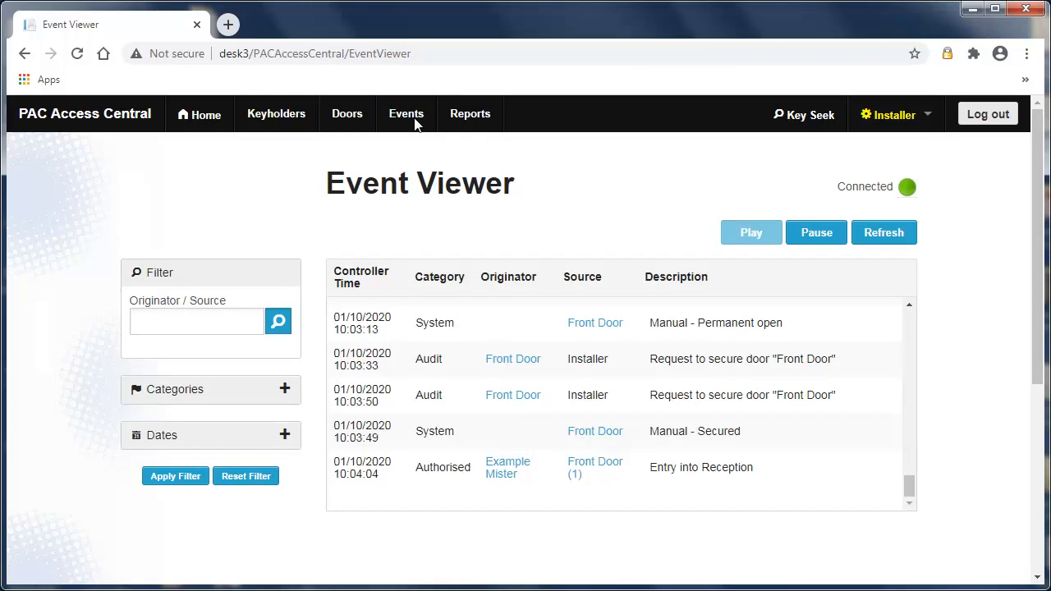